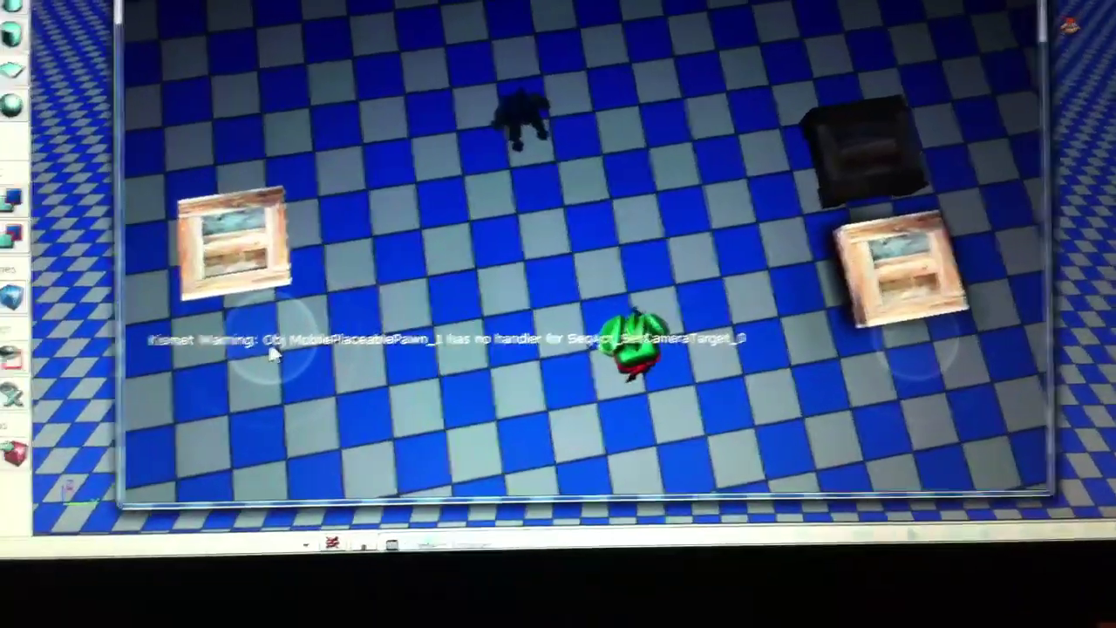
# Move the green character left with the left joystick and turn it with the right.
pyautogui.moveTo(273, 352)
pyautogui.mouseDown()
pyautogui.moveTo(182, 361)
pyautogui.moveTo(249, 369)
pyautogui.mouseUp()
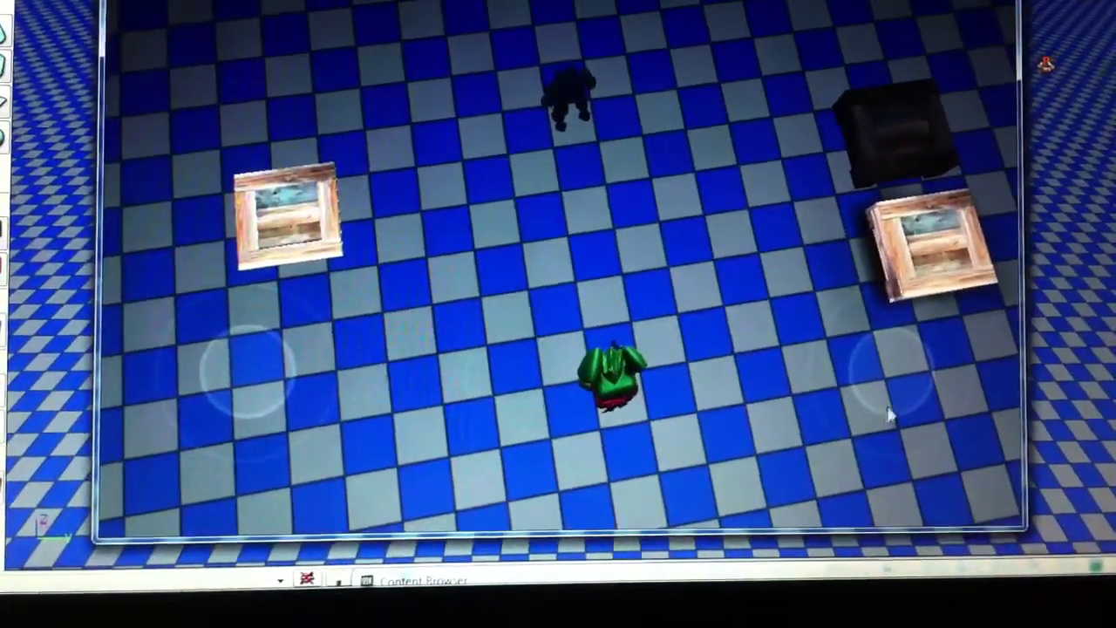
pyautogui.moveTo(889, 417)
pyautogui.mouseDown()
pyautogui.moveTo(863, 478)
pyautogui.moveTo(946, 368)
pyautogui.moveTo(841, 311)
pyautogui.mouseUp()
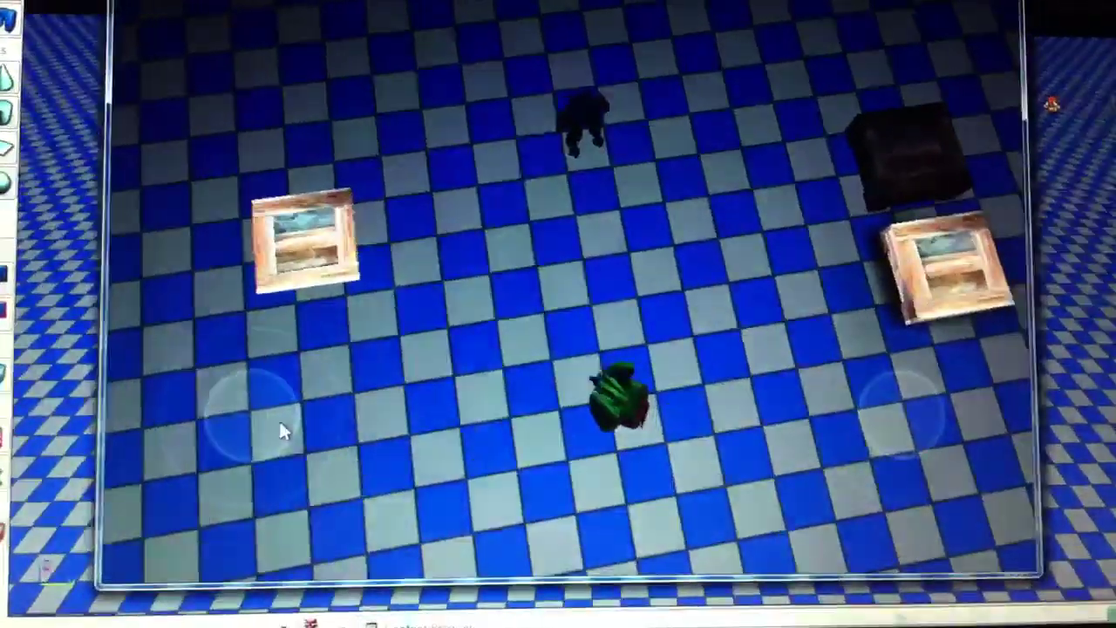
# Walk the character up-left, then left, dropping the camera to ground-level first person.
pyautogui.moveTo(281, 429)
pyautogui.mouseDown()
pyautogui.moveTo(226, 414)
pyautogui.moveTo(242, 361)
pyautogui.mouseUp()
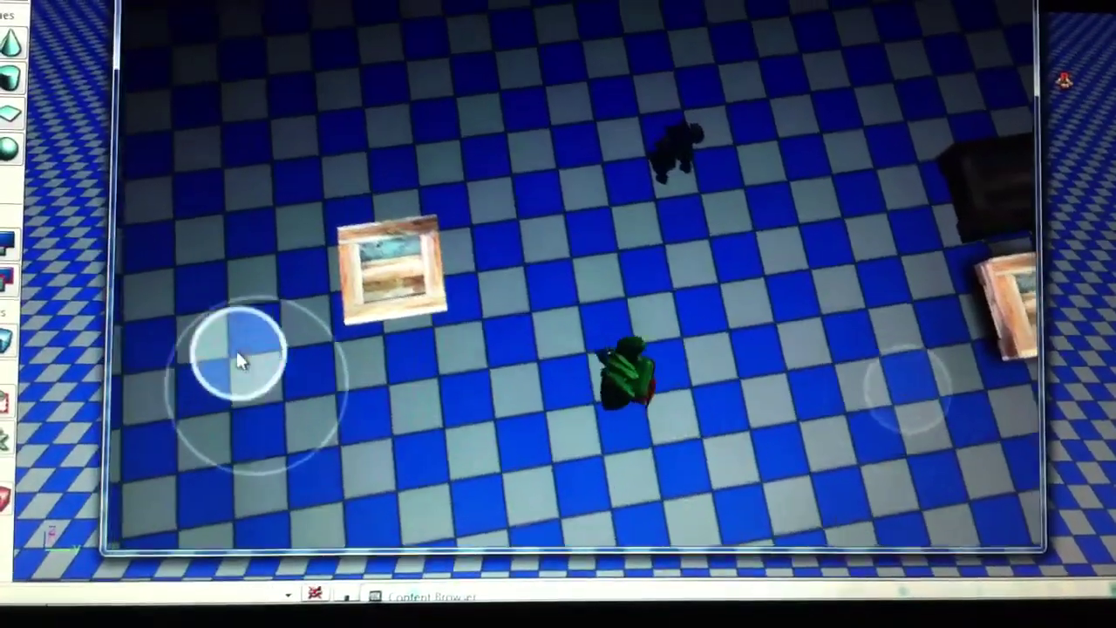
pyautogui.moveTo(241, 362); pyautogui.dragTo(178, 364)
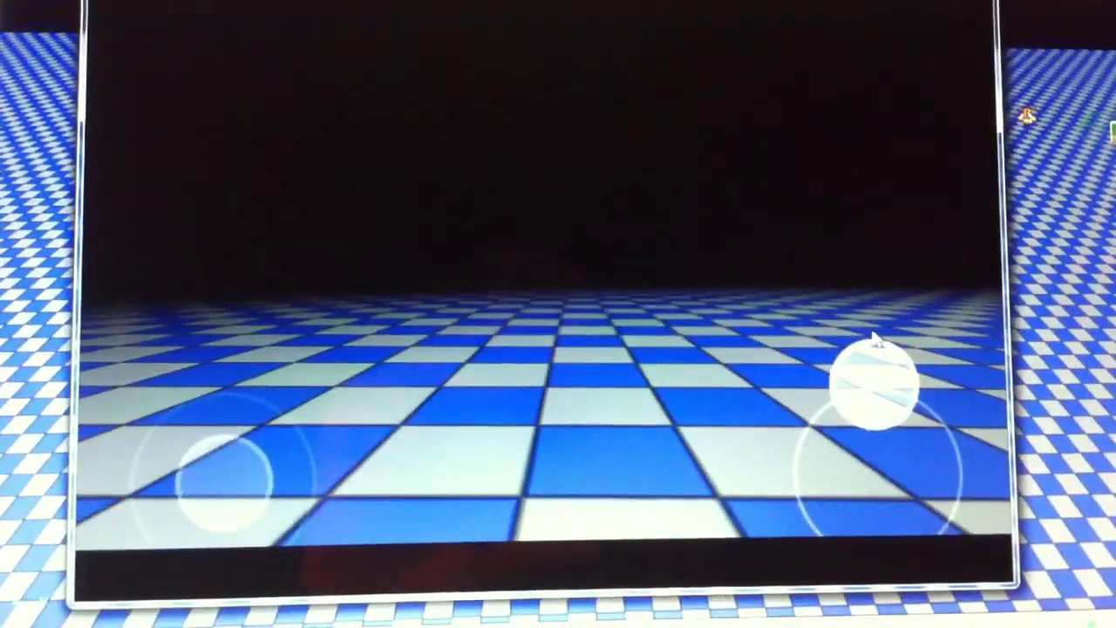
# Look around with the right joystick and walk forward across the checkerboard floor.
pyautogui.moveTo(876, 342); pyautogui.dragTo(884, 331)
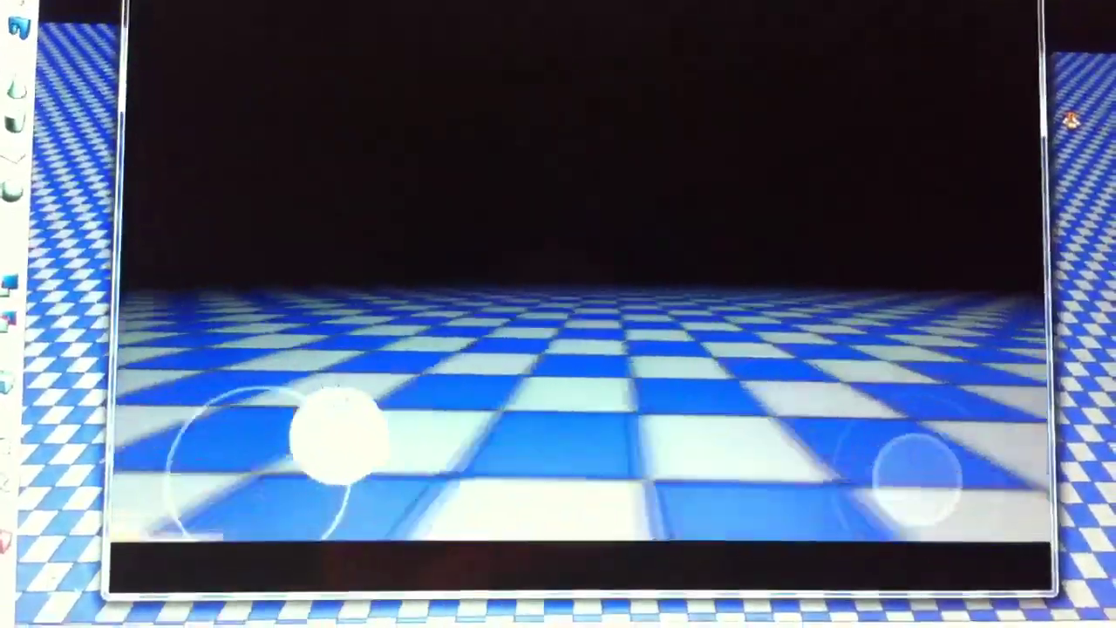
pyautogui.moveTo(340, 433); pyautogui.dragTo(376, 453)
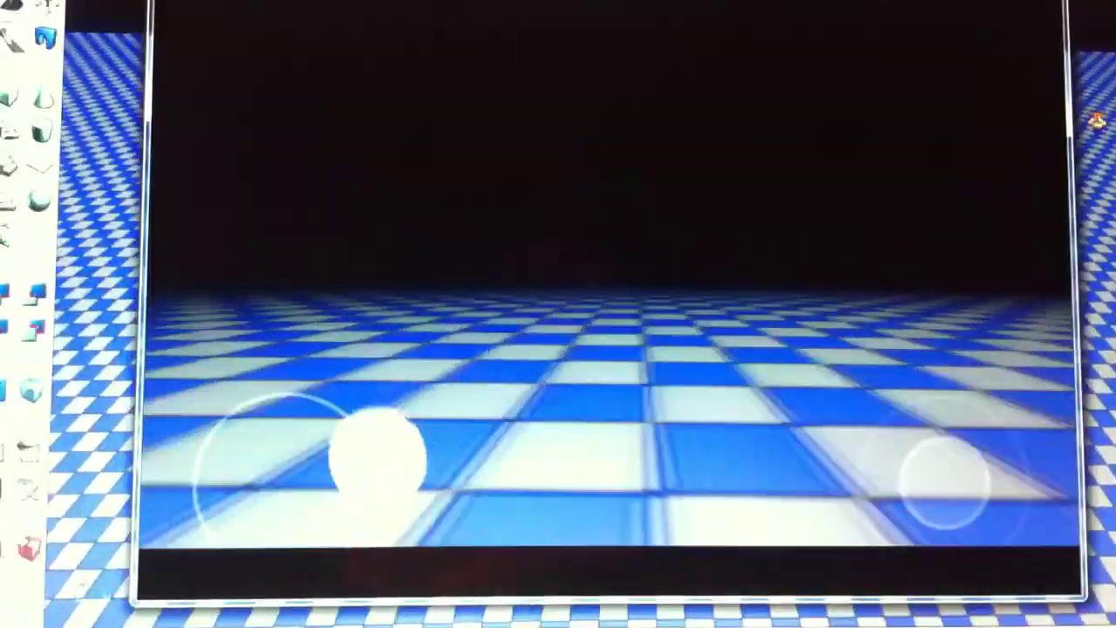